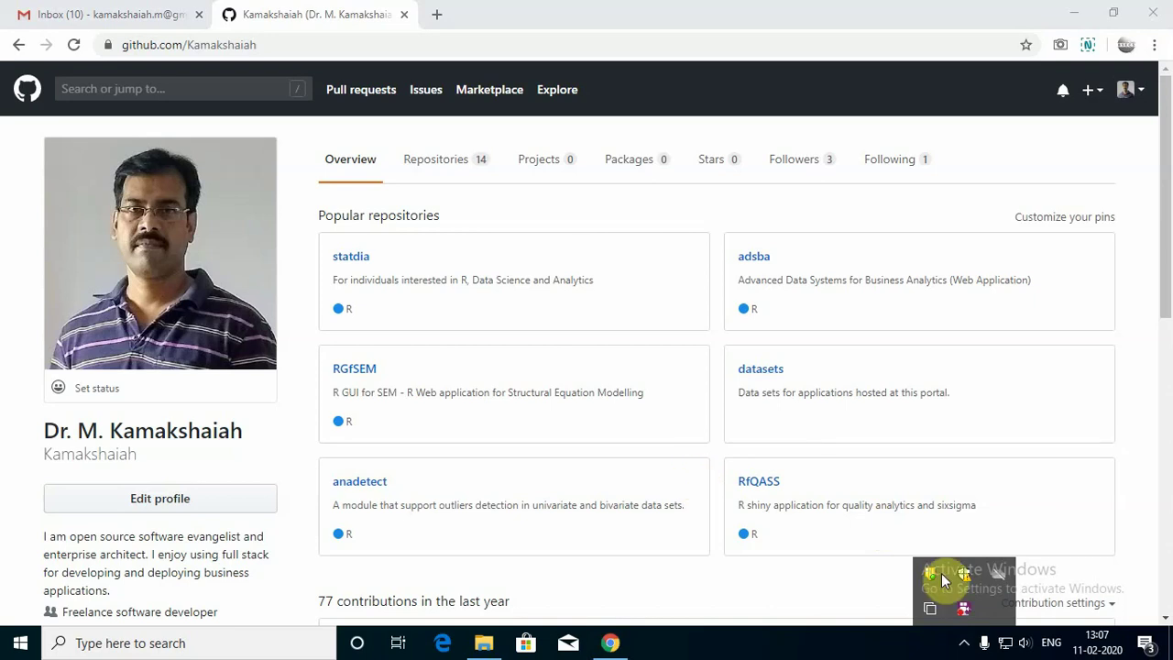
Step: Dismiss the tray icons panel and list the profile's 14 repositories, including SmartTTG
click(964, 643)
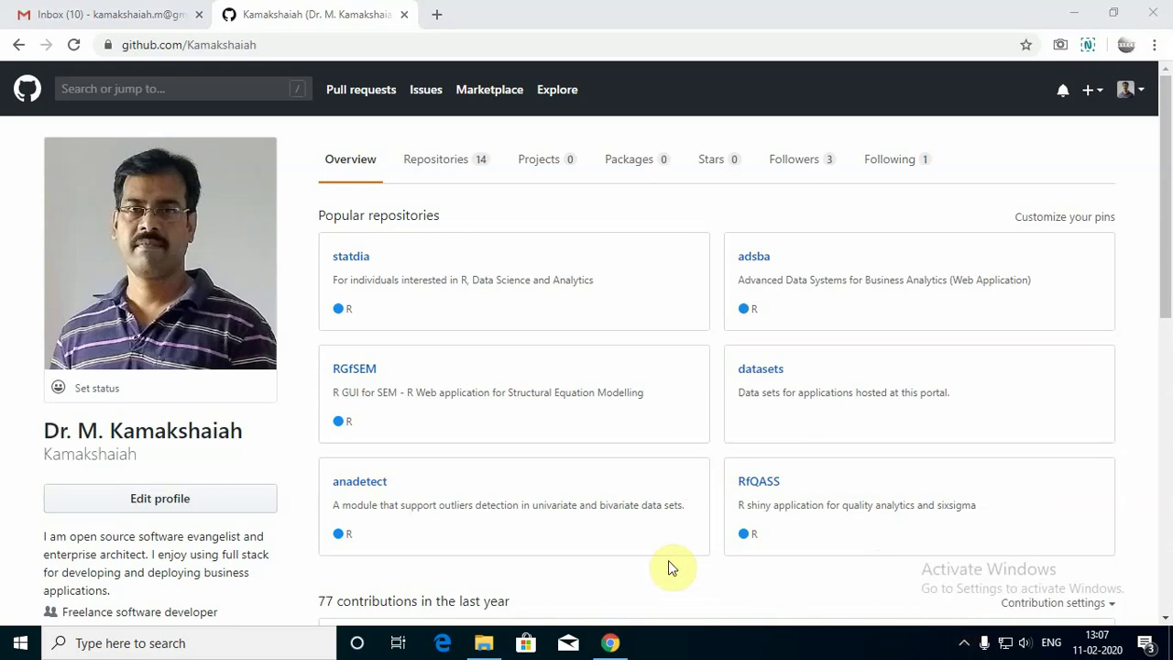
click(438, 158)
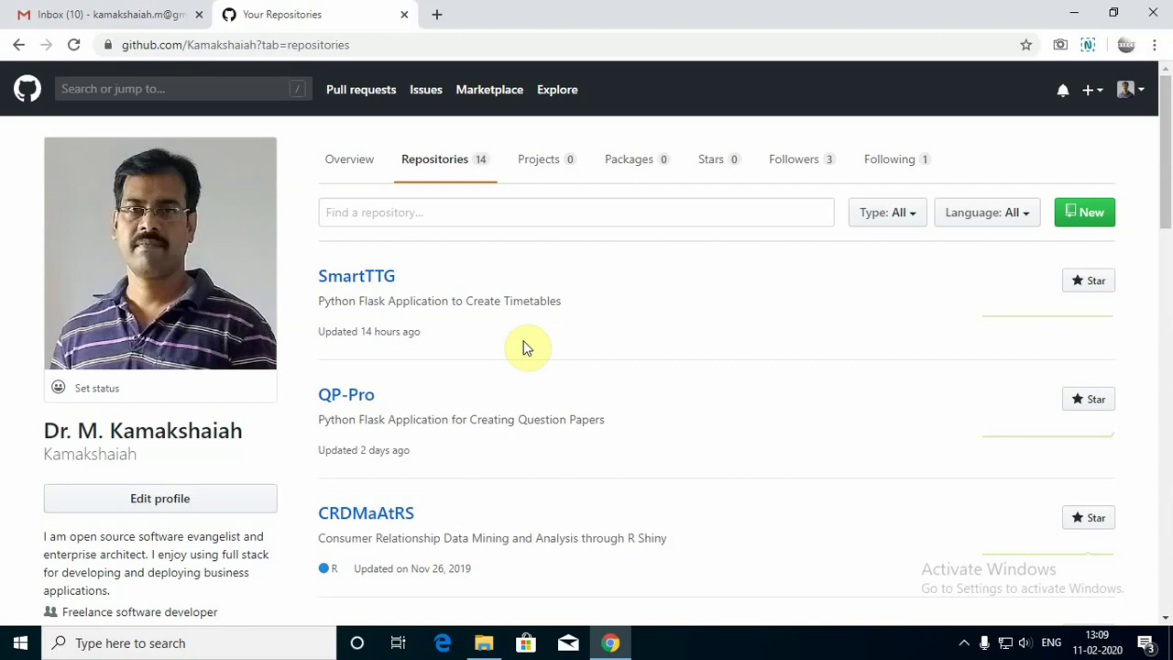
Step: Show the SmartTTG repository's Clone or download options, then bring up the python_work folder
click(367, 276)
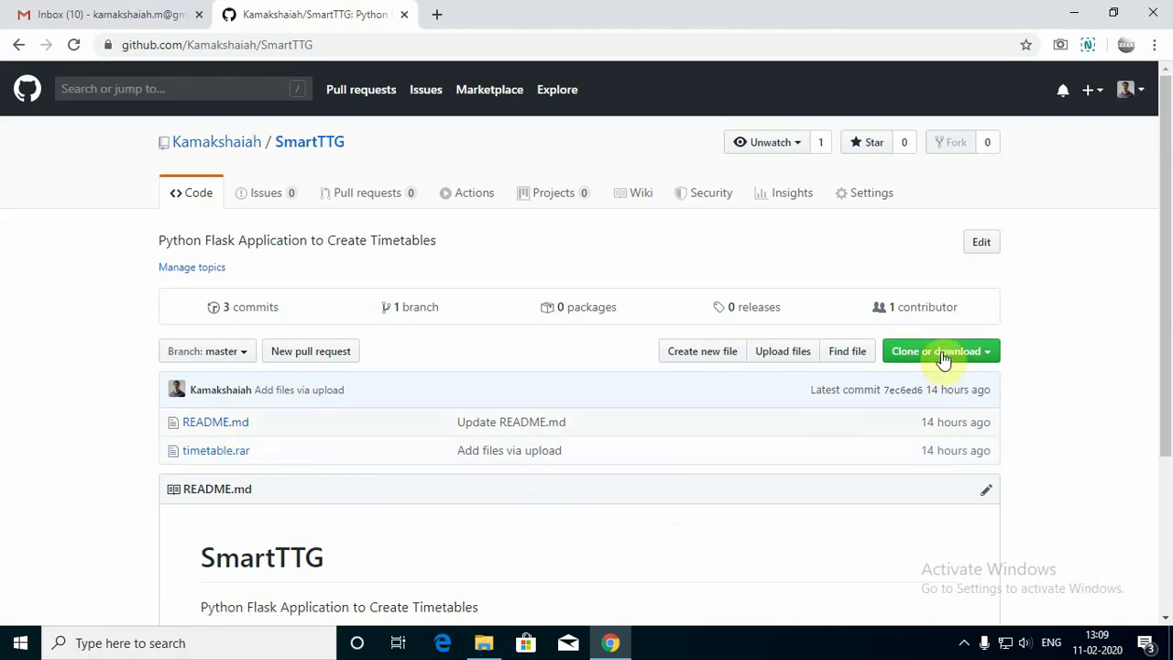
click(981, 365)
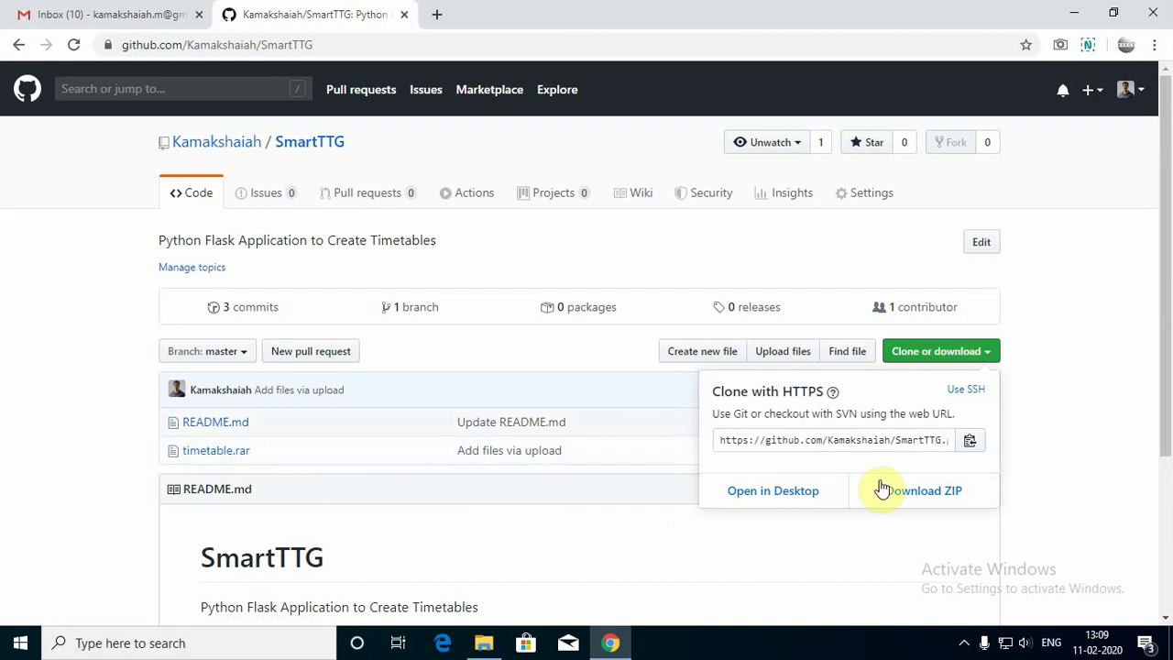
click(483, 642)
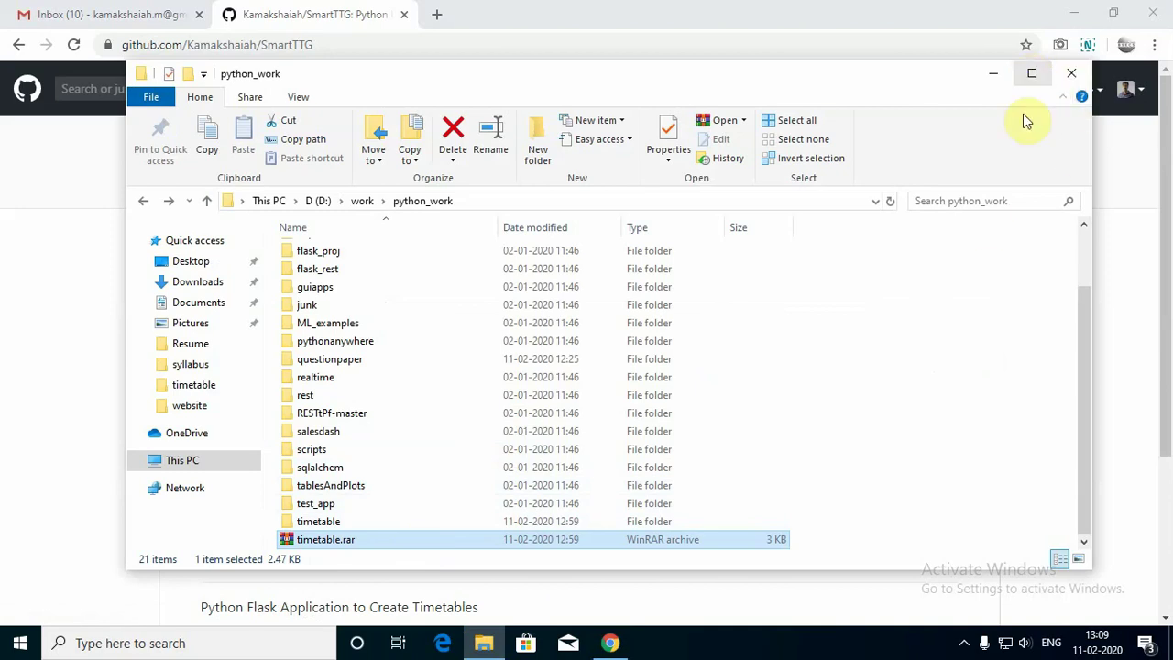
Step: Maximize File Explorer, open the timetable folder and launch app.py to start the Flask server
click(1032, 73)
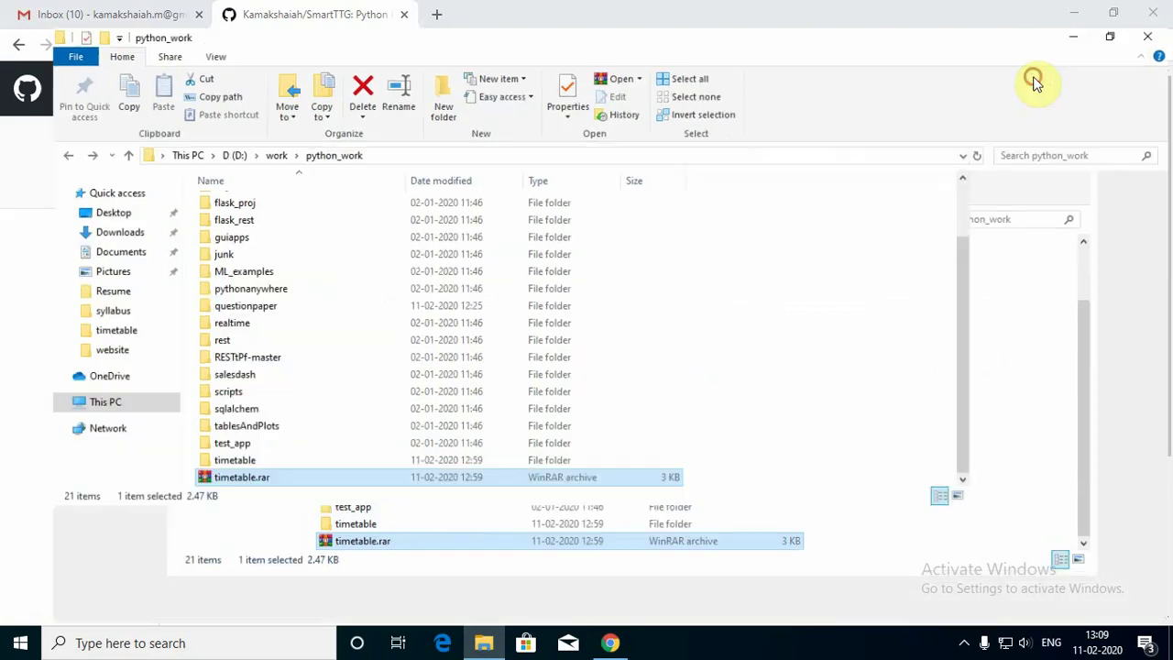
click(209, 550)
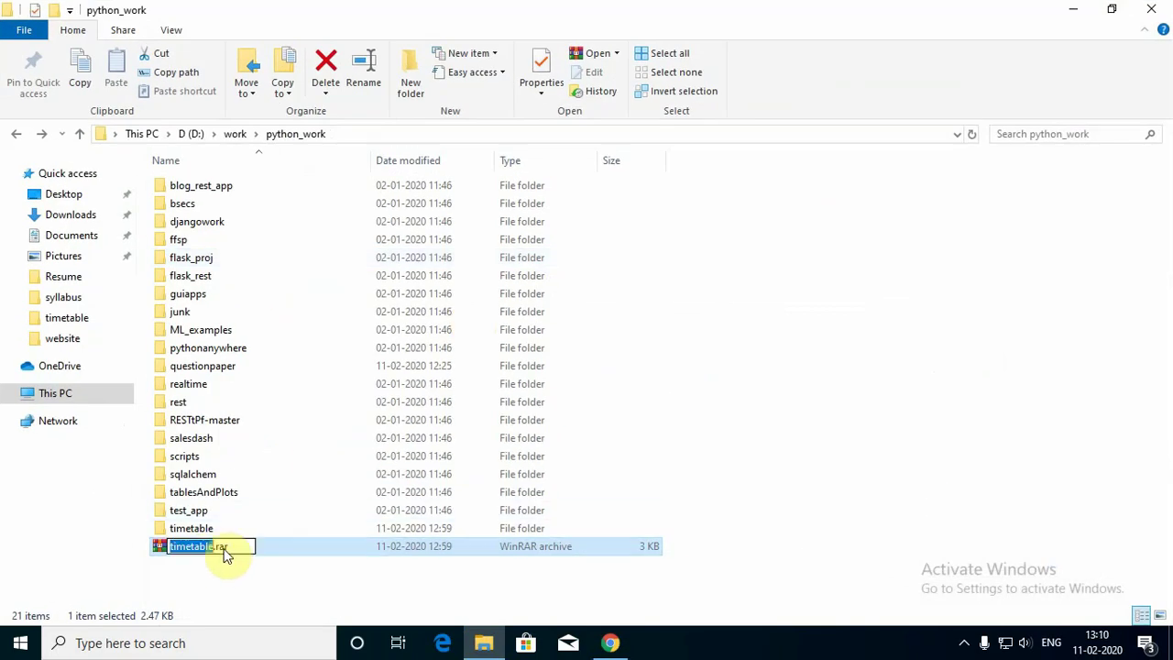
click(292, 551)
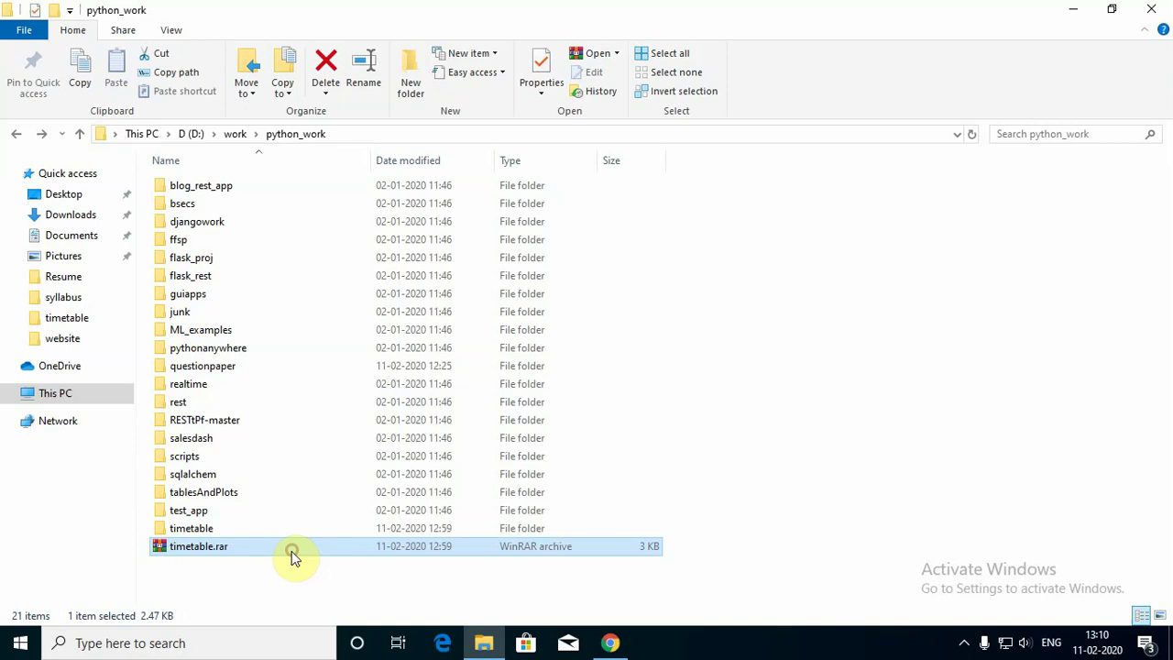
click(211, 529)
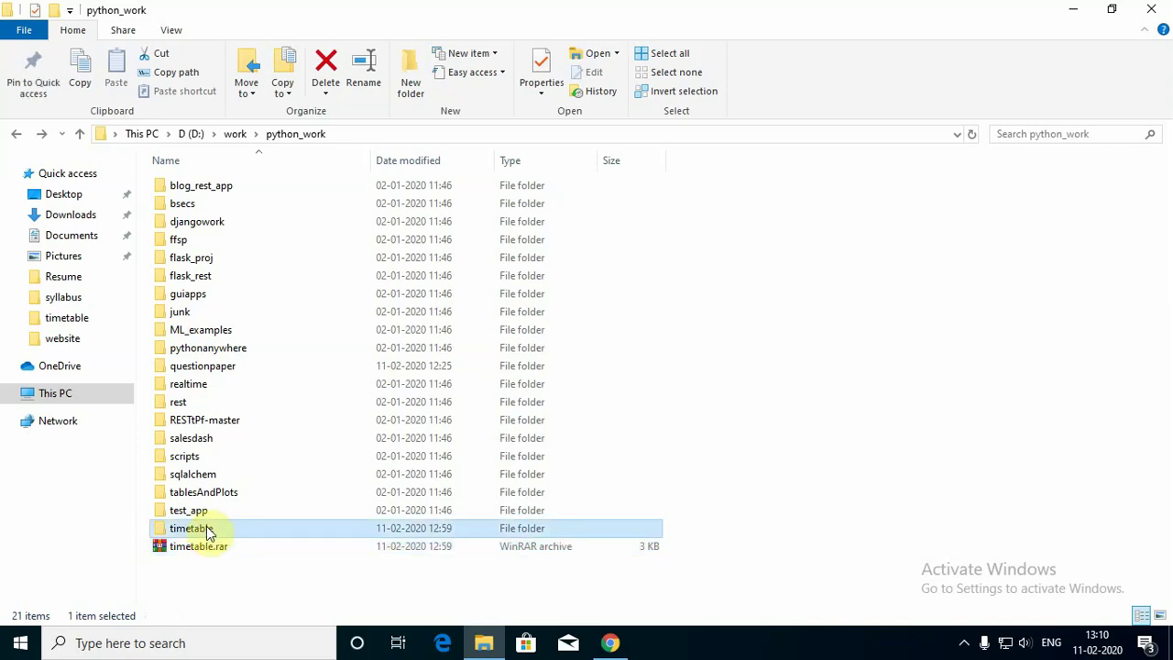
double_click(203, 530)
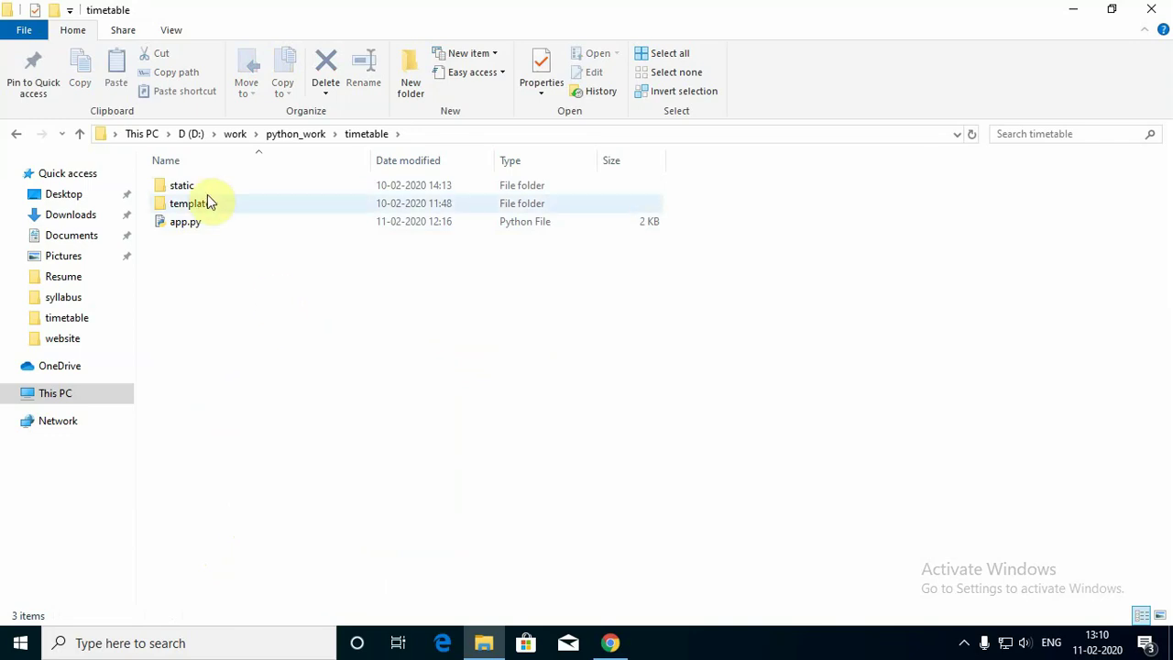
double_click(178, 221)
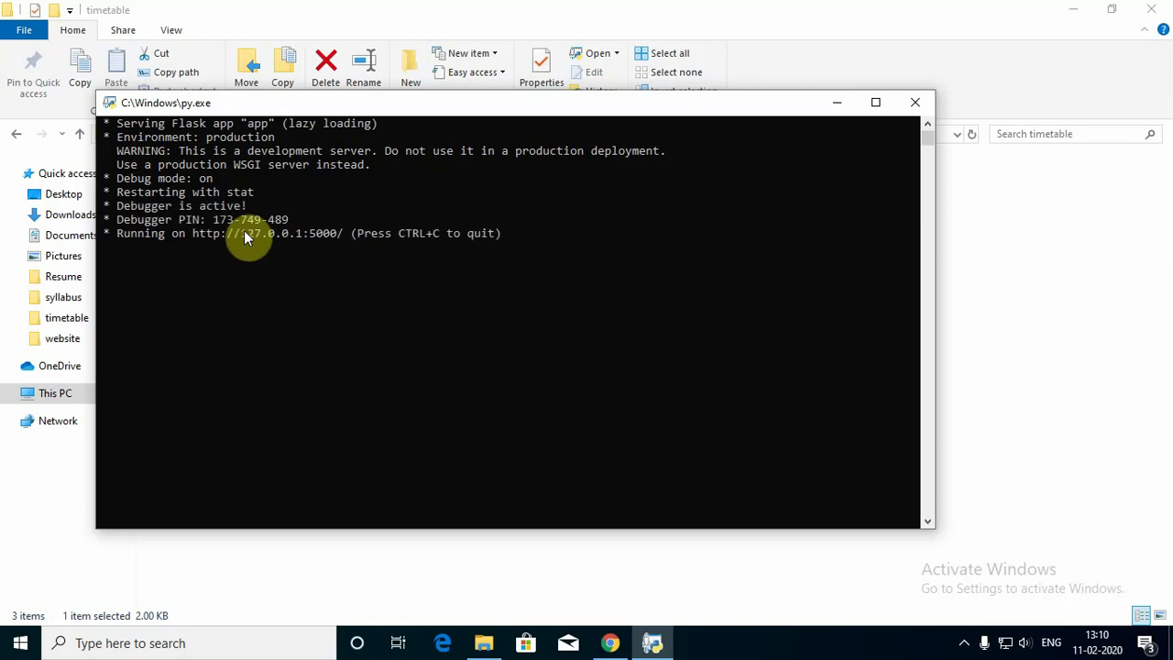
click(190, 231)
drag(192, 228, 335, 234)
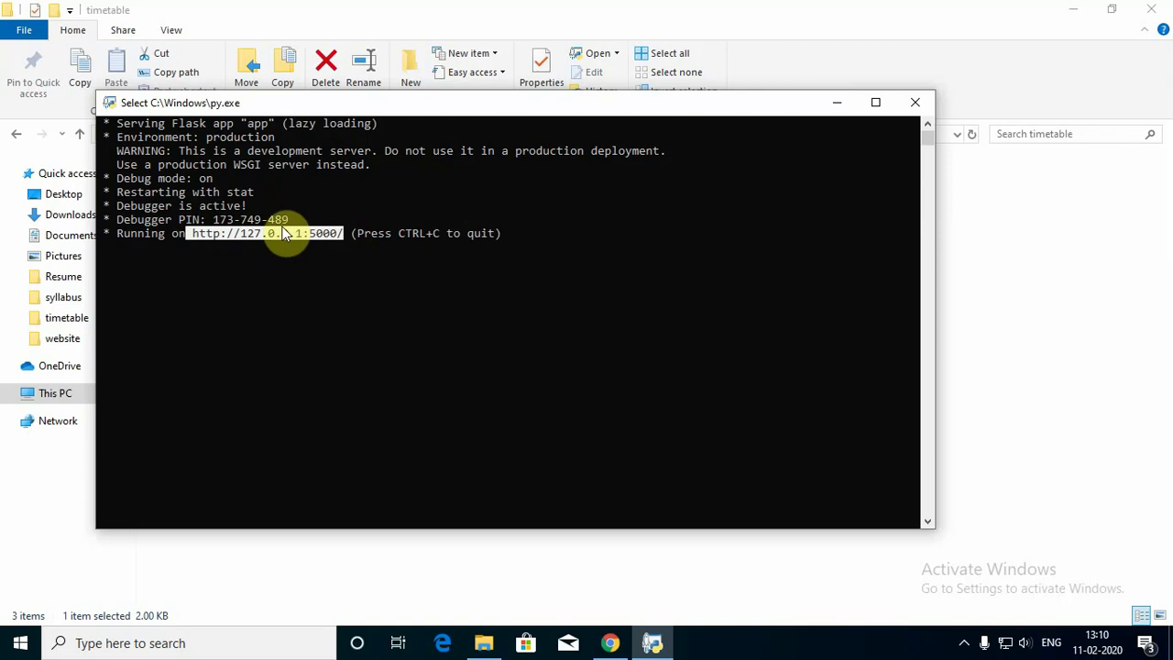
right_click(615, 312)
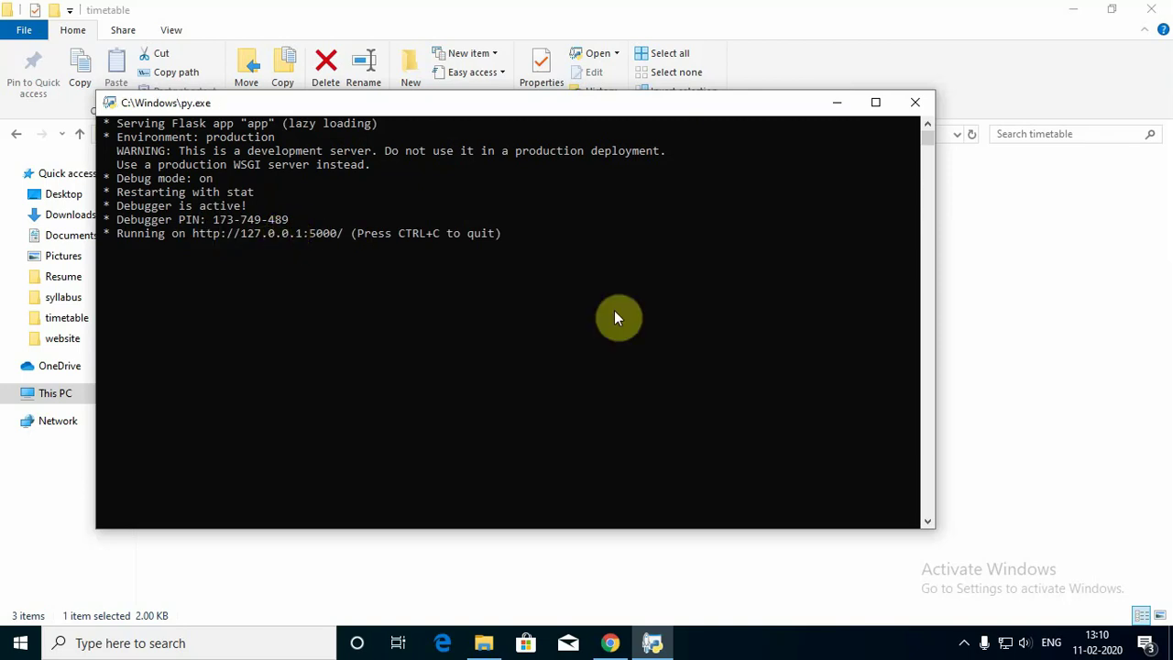
click(1072, 9)
click(607, 644)
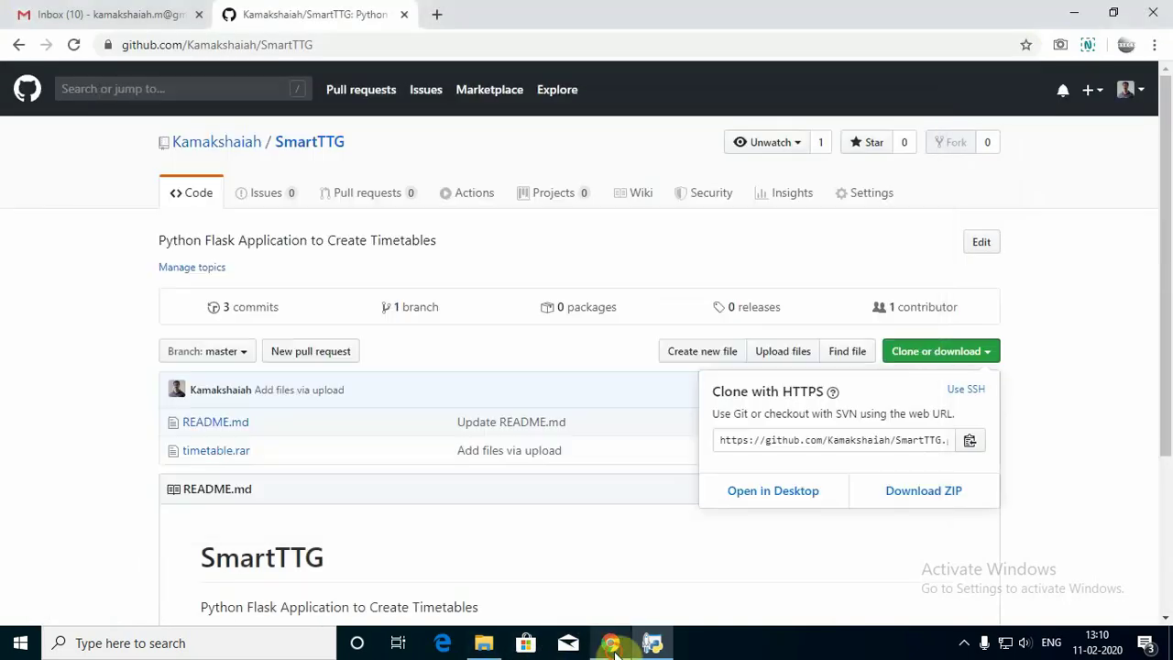
Step: Load the pasted 127.0.0.1:5000 address in a new tab to show the empty TT Maker form
click(436, 14)
text(http://127.0.0.1:5000/)
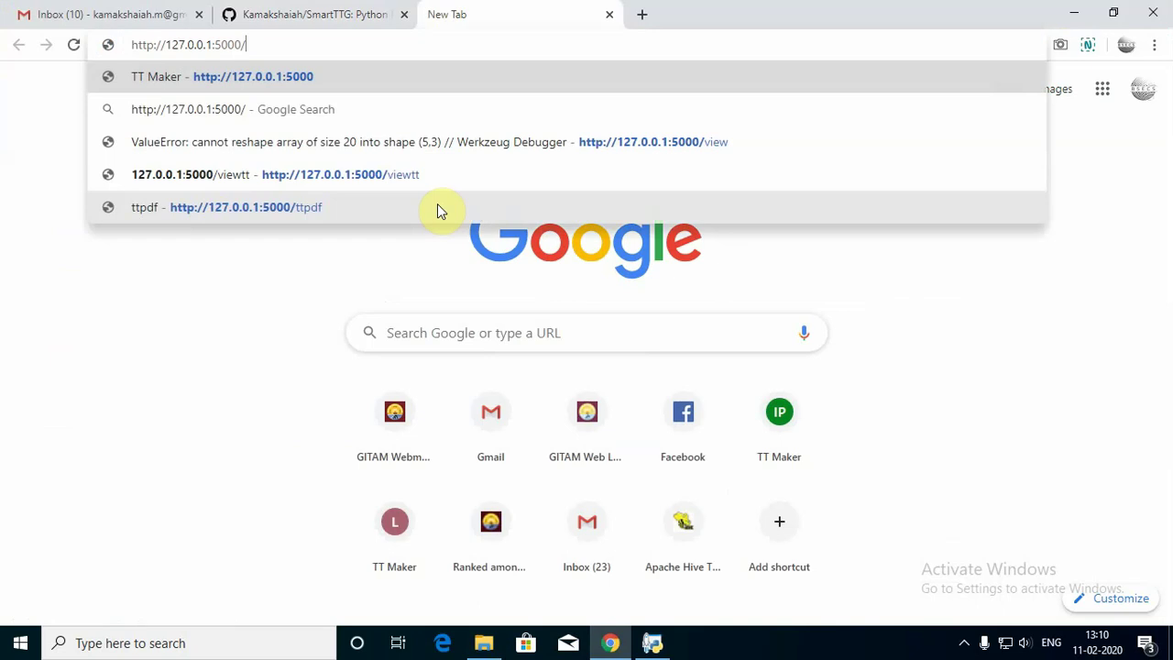
key(Return)
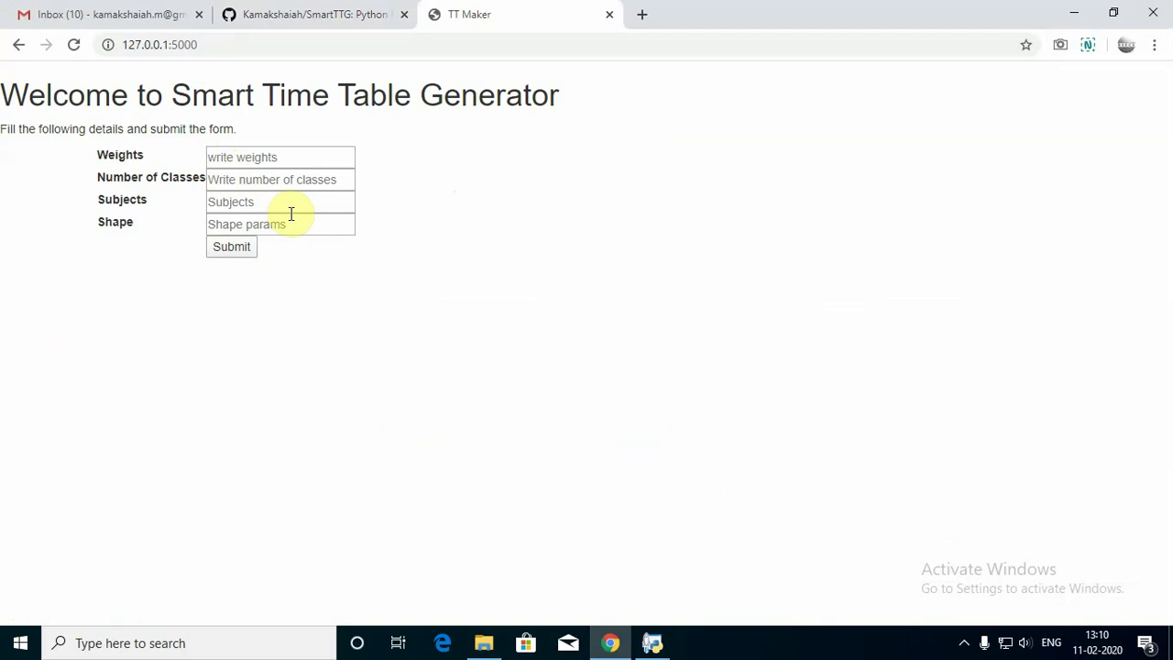
Step: Fill Weights with 3, 3, 3, 3, 3, 3 and Subjects with sub1 through sub6
click(251, 159)
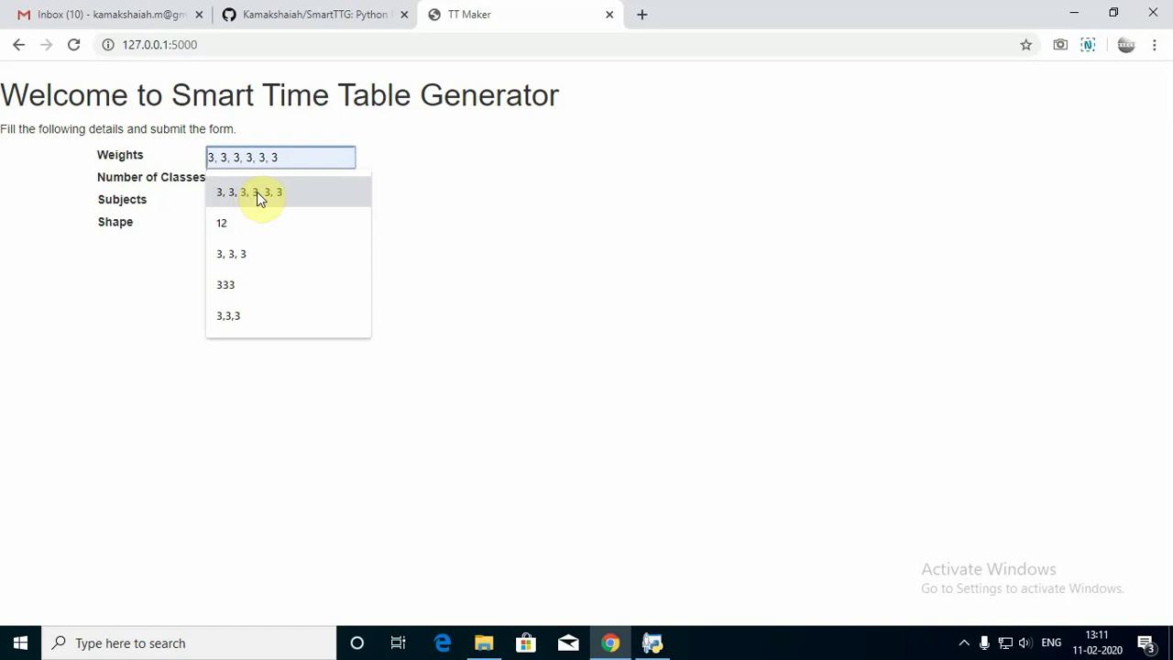
click(260, 198)
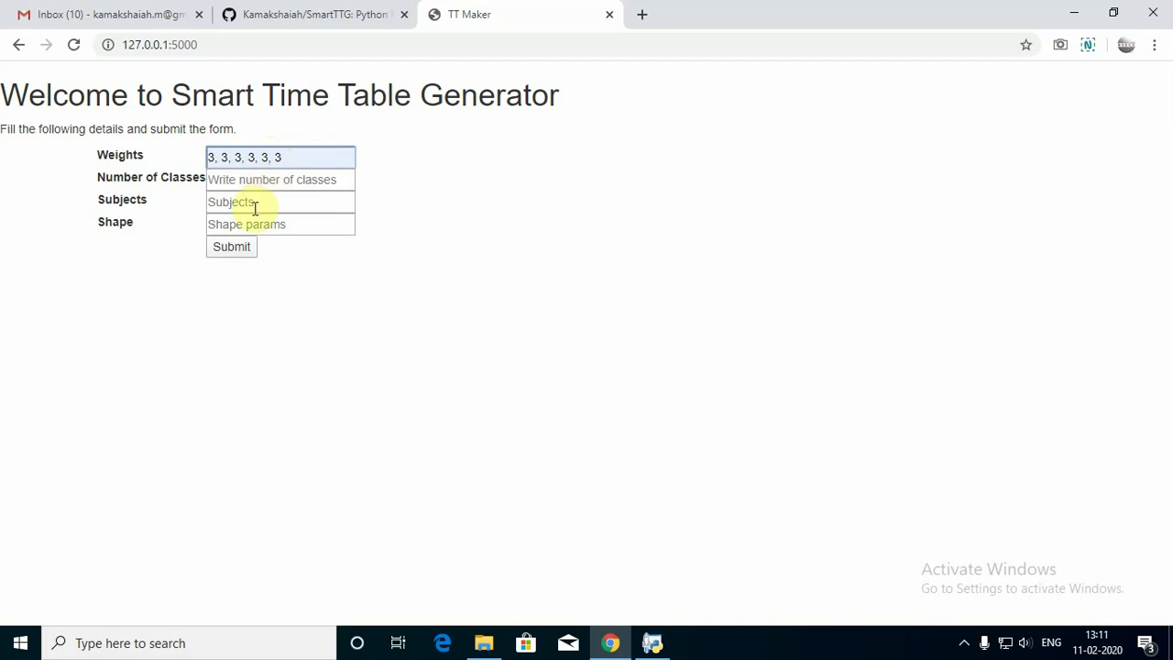
click(254, 201)
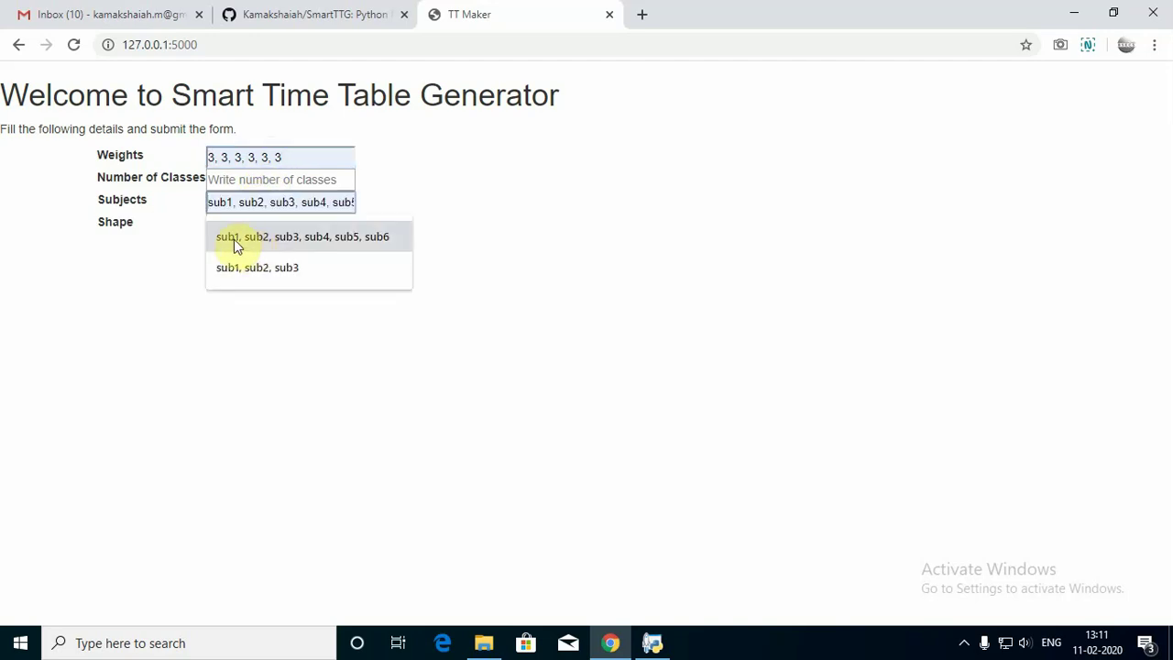
click(308, 237)
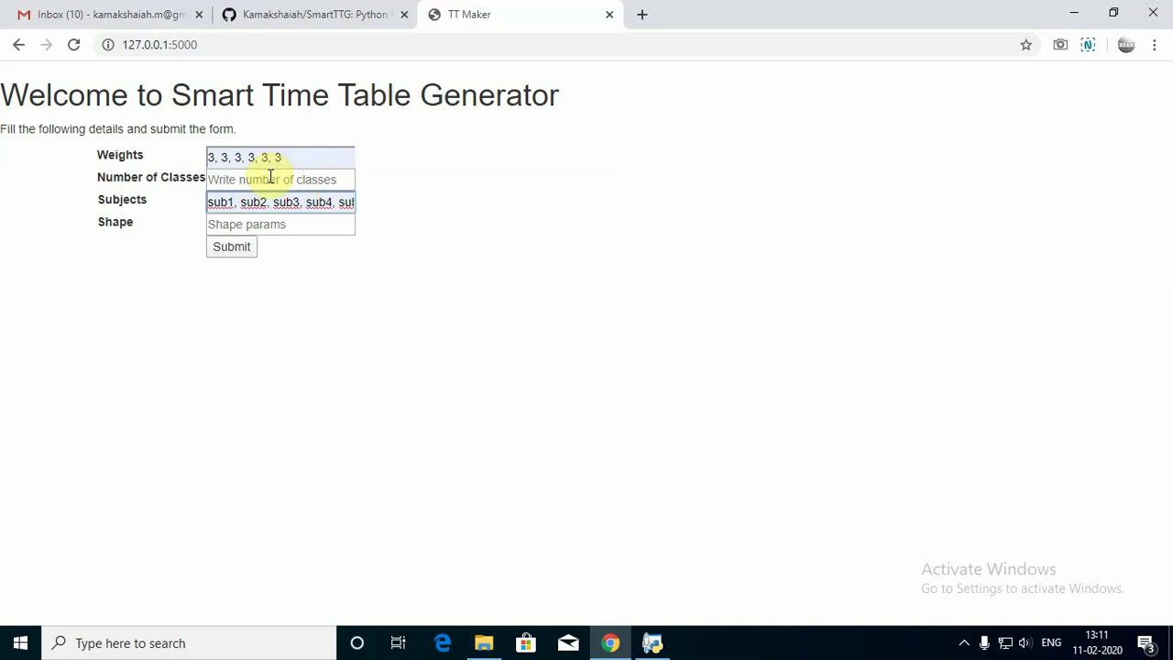
Step: Set Number of Classes to 20 from the autocomplete suggestions
drag(292, 158, 167, 160)
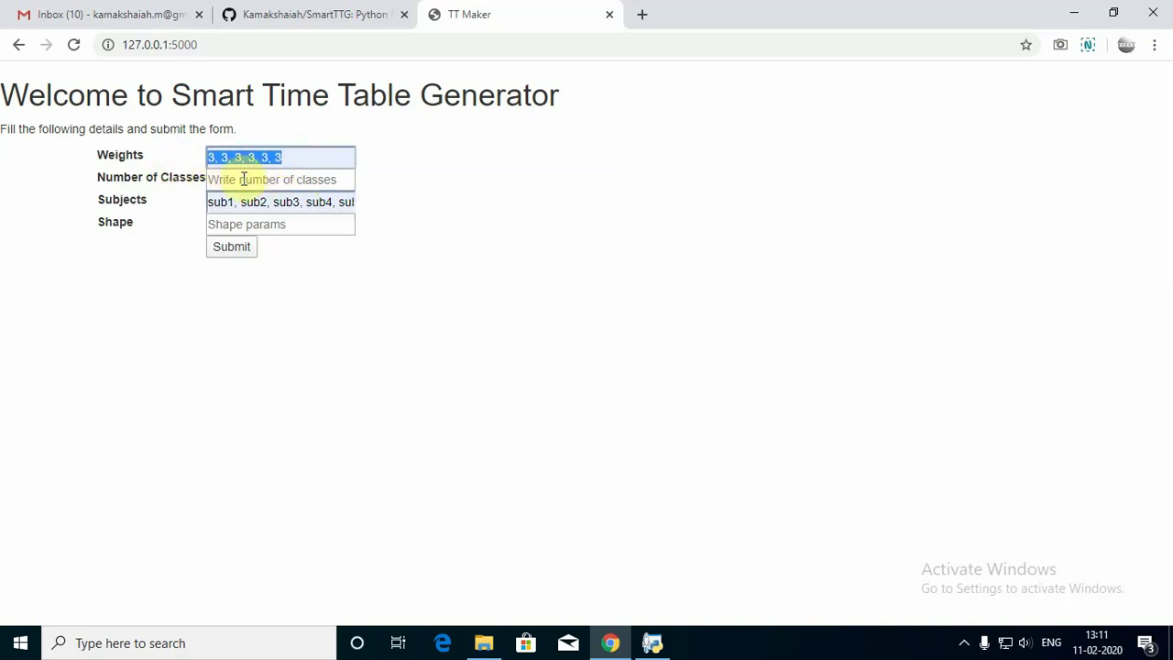
click(216, 157)
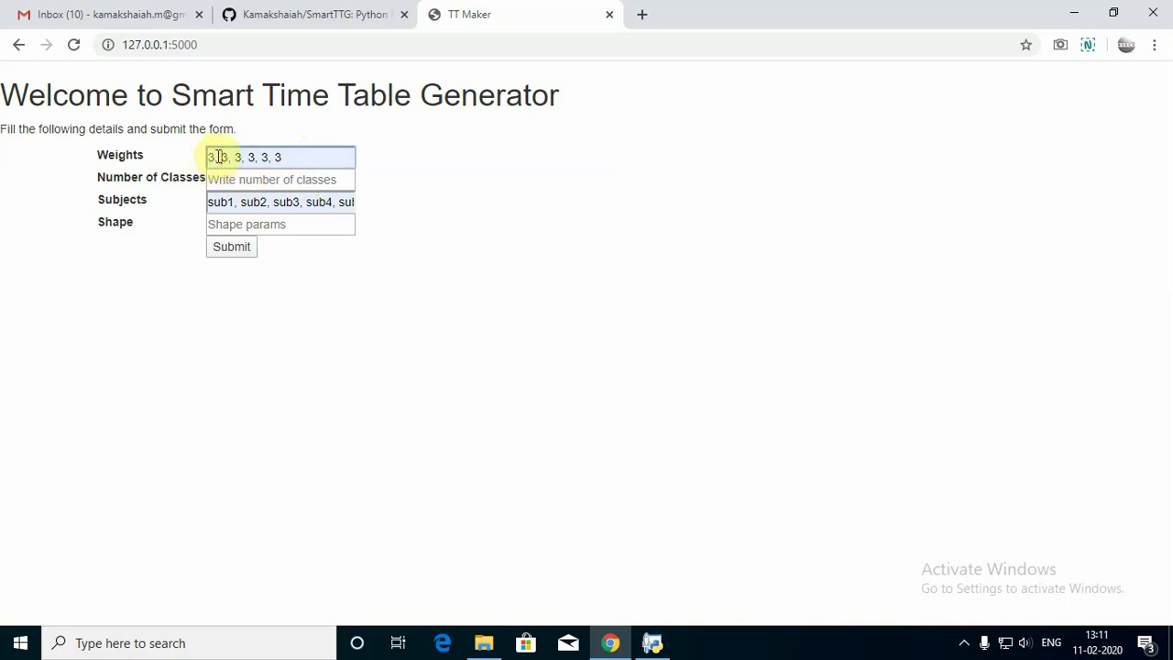
click(276, 181)
click(262, 211)
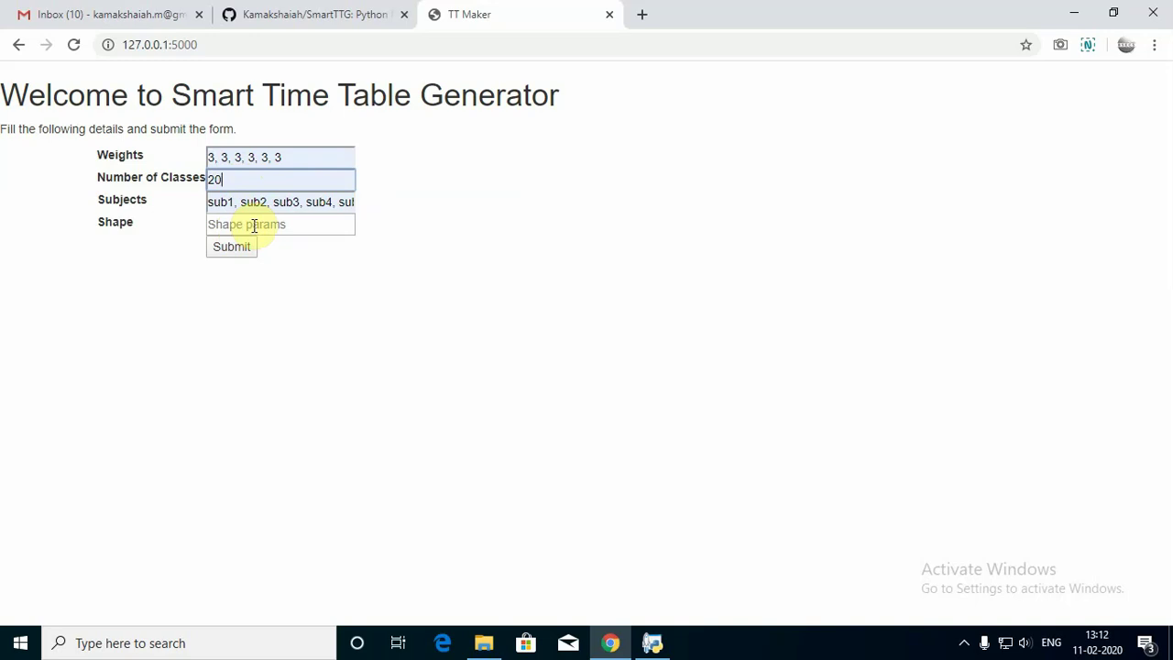
click(253, 225)
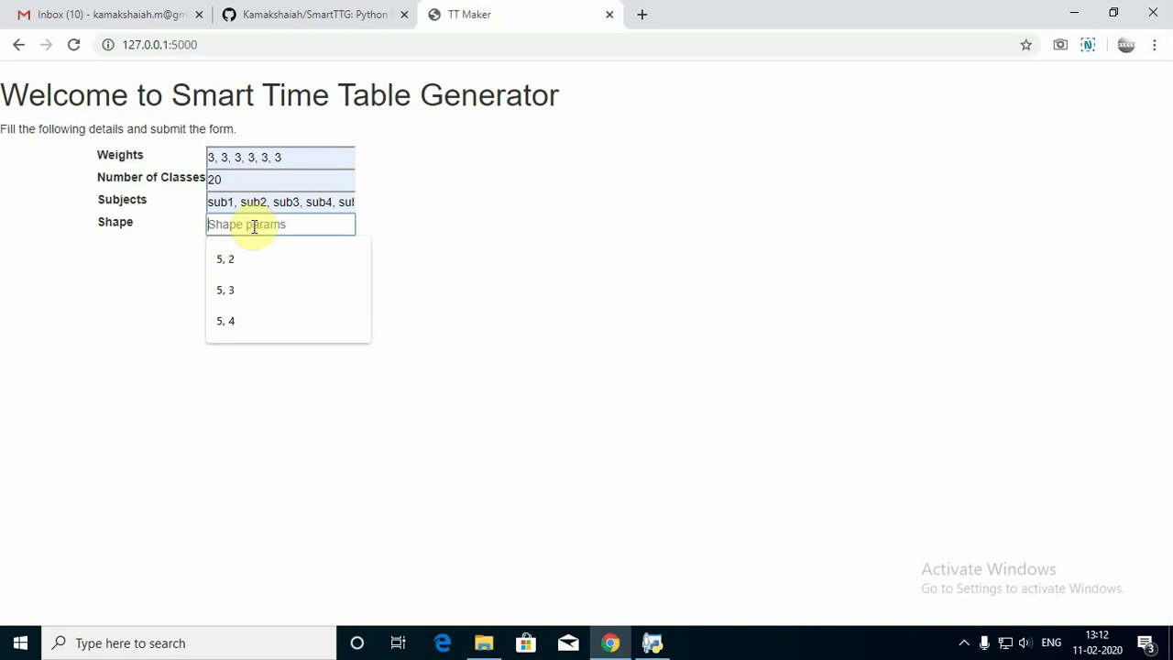
Step: Set Shape to 5, 5 by picking 5, 4 and changing the 4 to 5
click(255, 320)
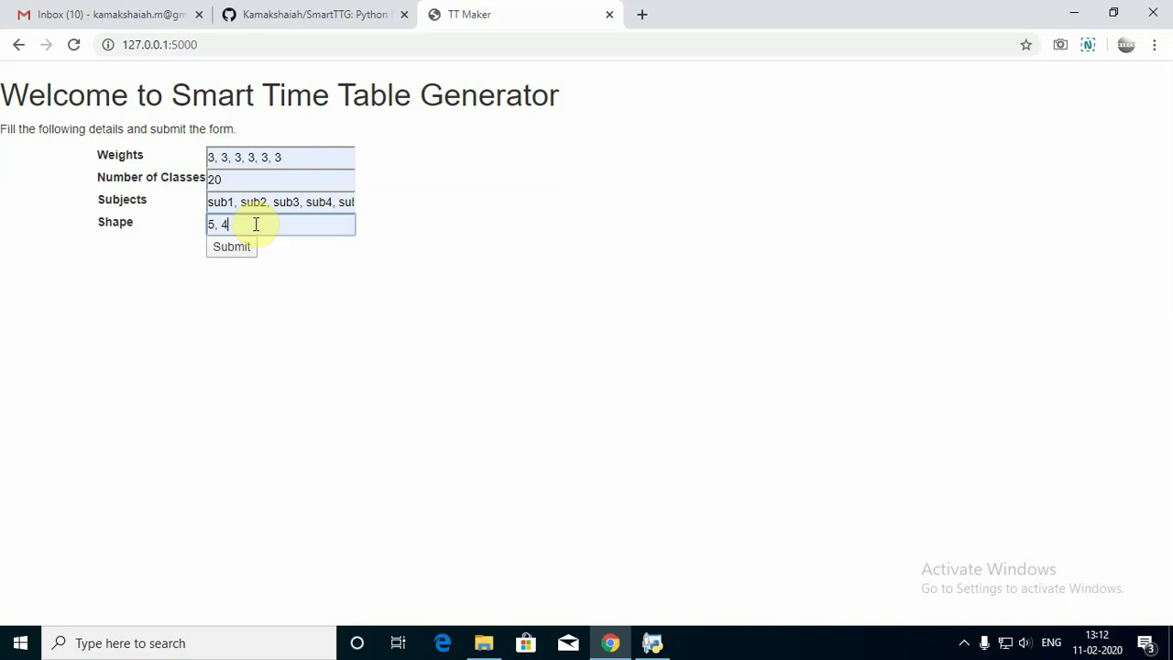
drag(237, 178, 195, 179)
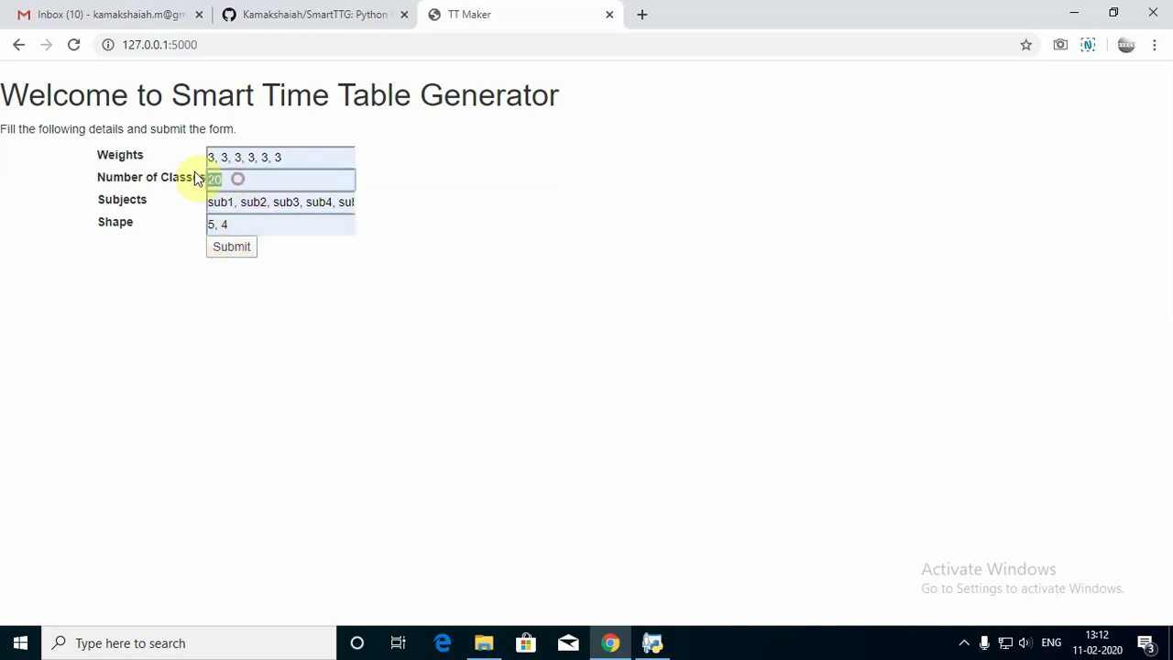
click(236, 224)
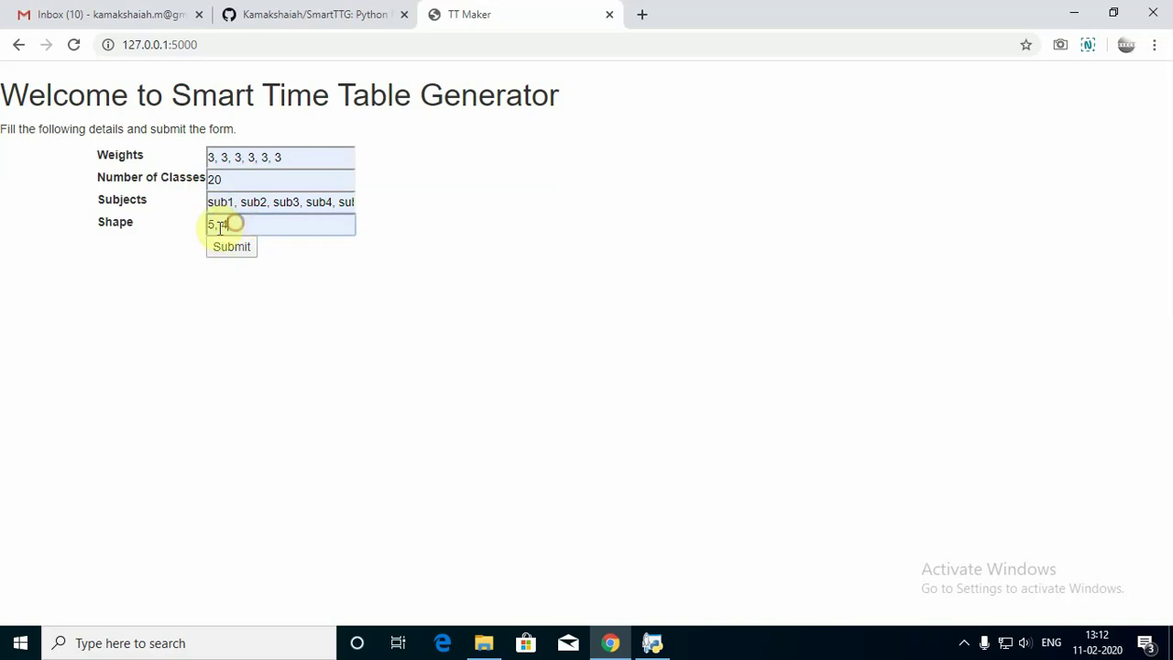
drag(236, 225, 170, 225)
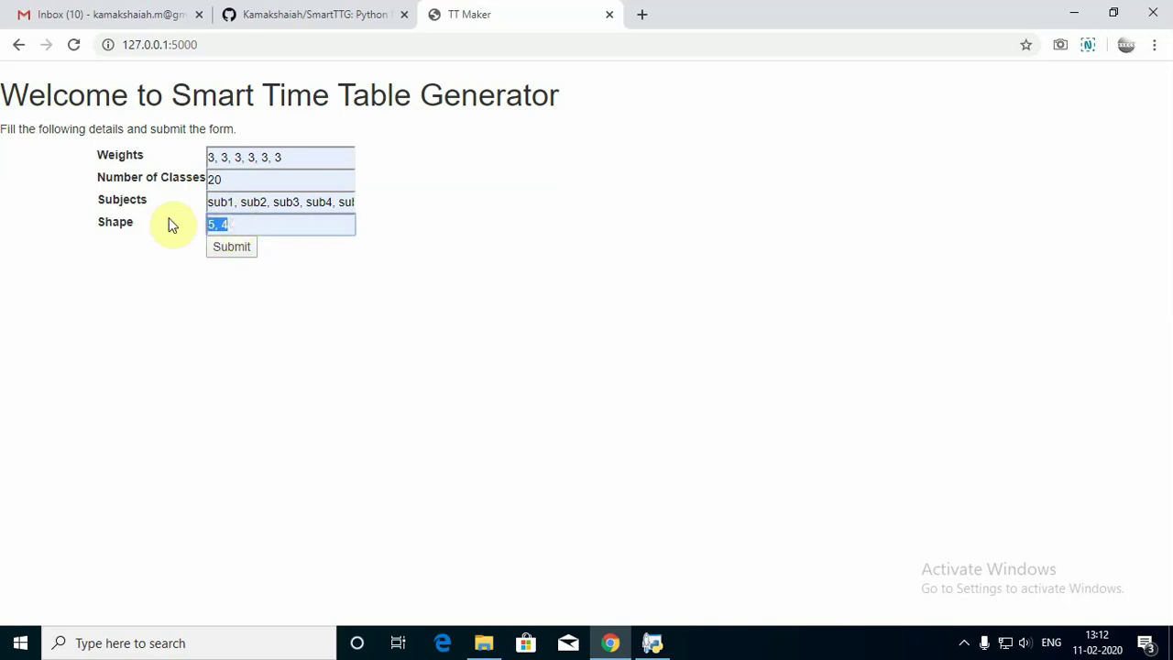
click(229, 224)
drag(221, 187, 202, 183)
click(226, 228)
key(BackSpace)
text(5)
Step: Change Number of Classes from 20 to 25 and submit the form
click(219, 179)
key(BackSpace)
text(5)
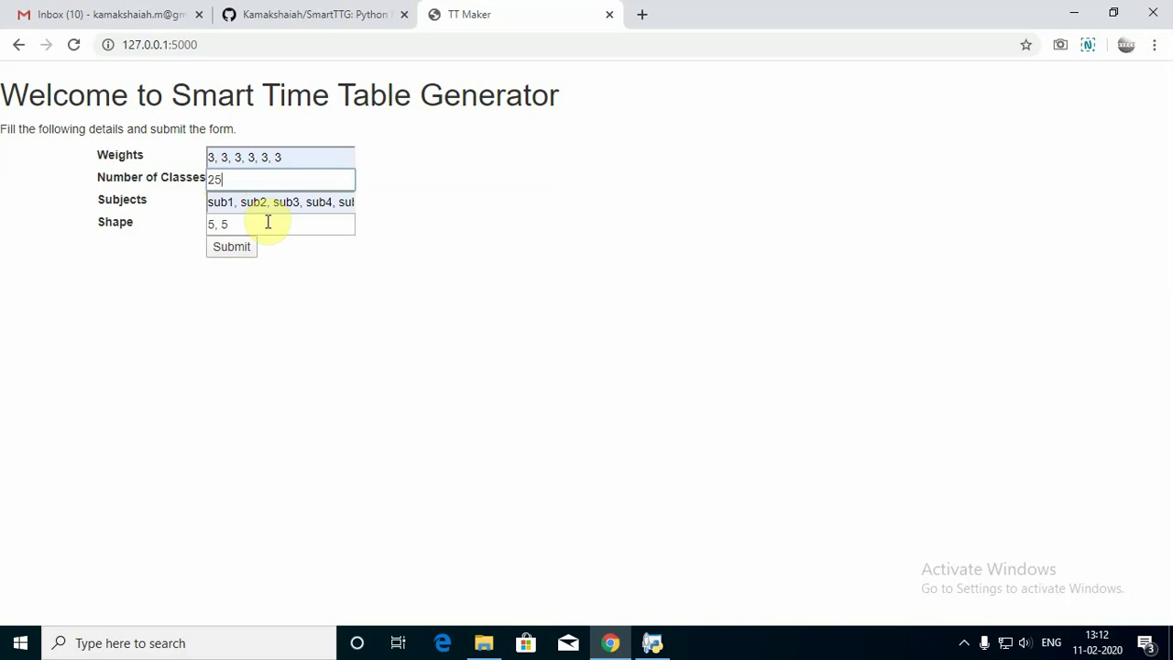
click(238, 251)
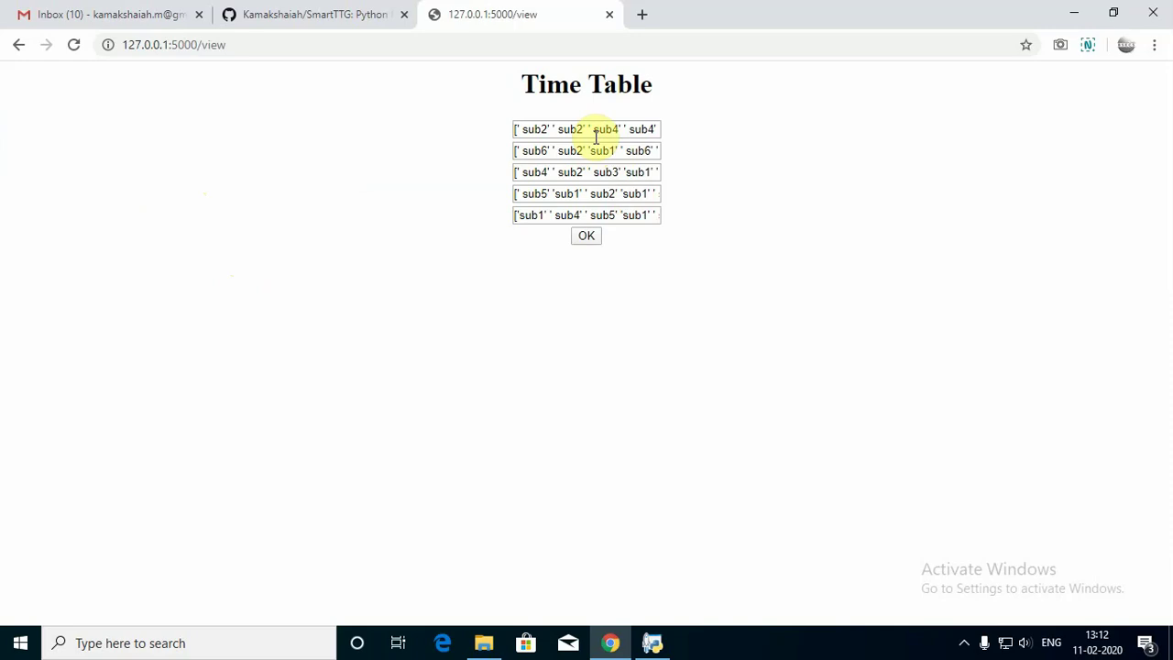
Step: Place the caret in the first timetable row reading sub2, sub2, sub4, sub4, sub5
click(198, 45)
double_click(223, 45)
click(639, 172)
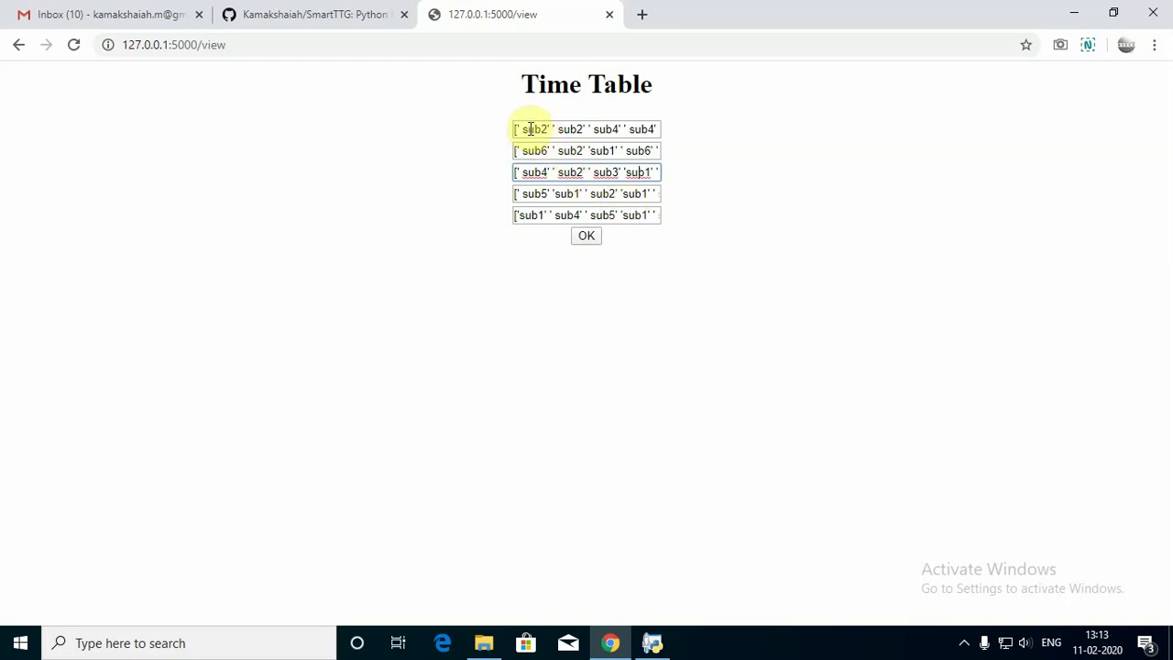
drag(523, 129, 550, 129)
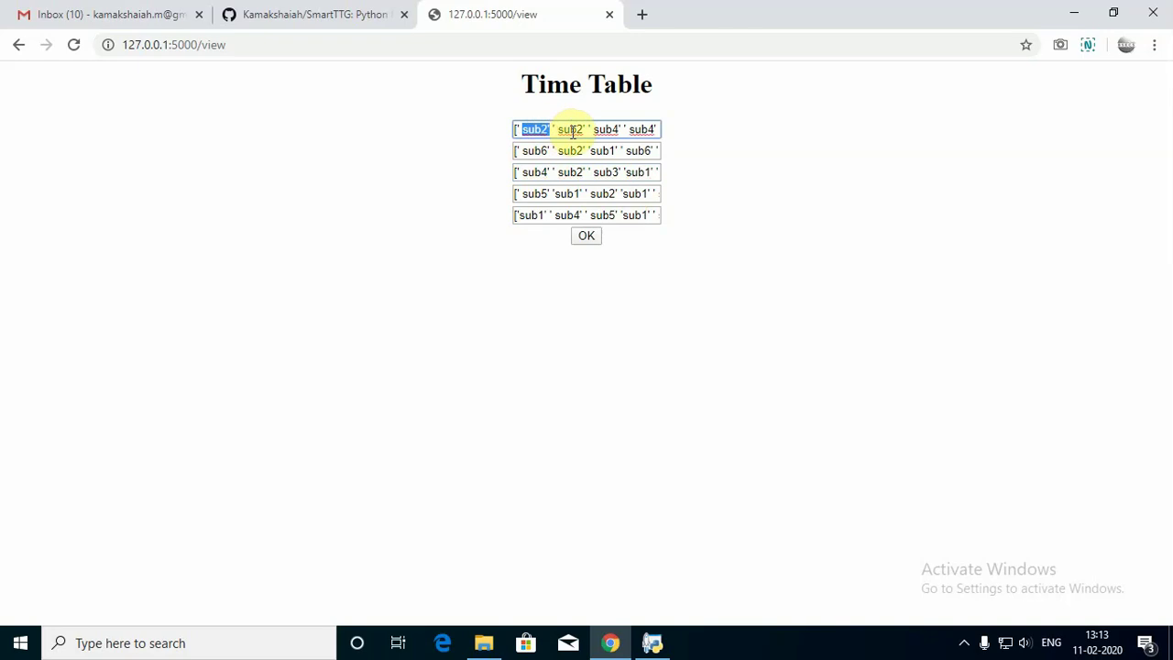
click(555, 129)
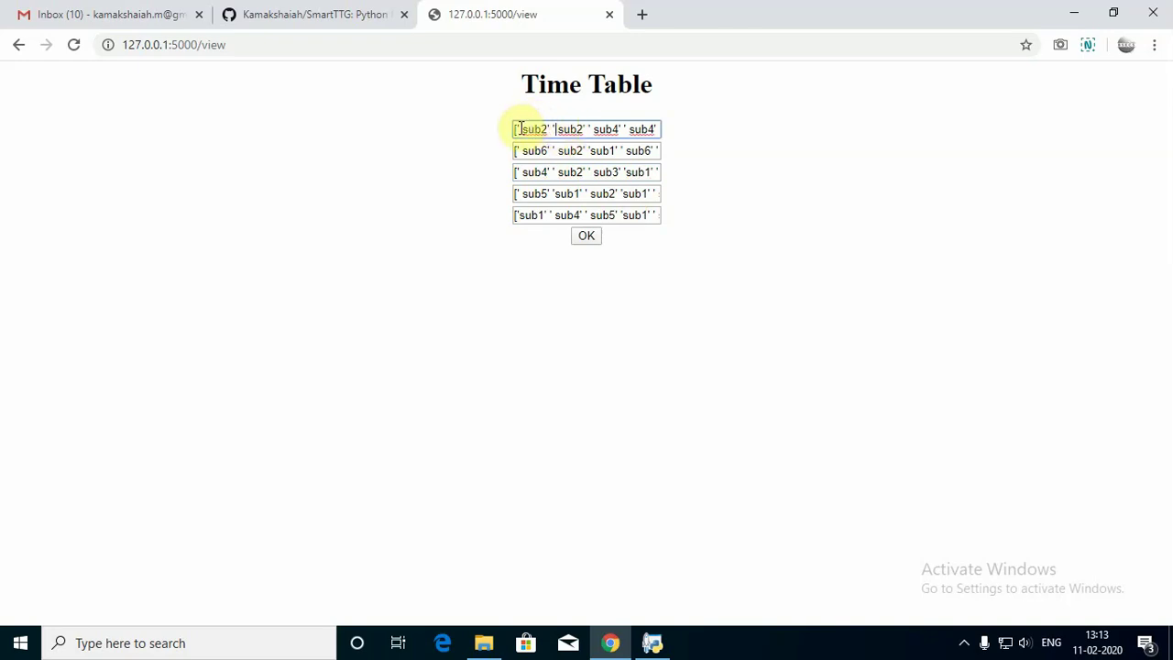
click(519, 129)
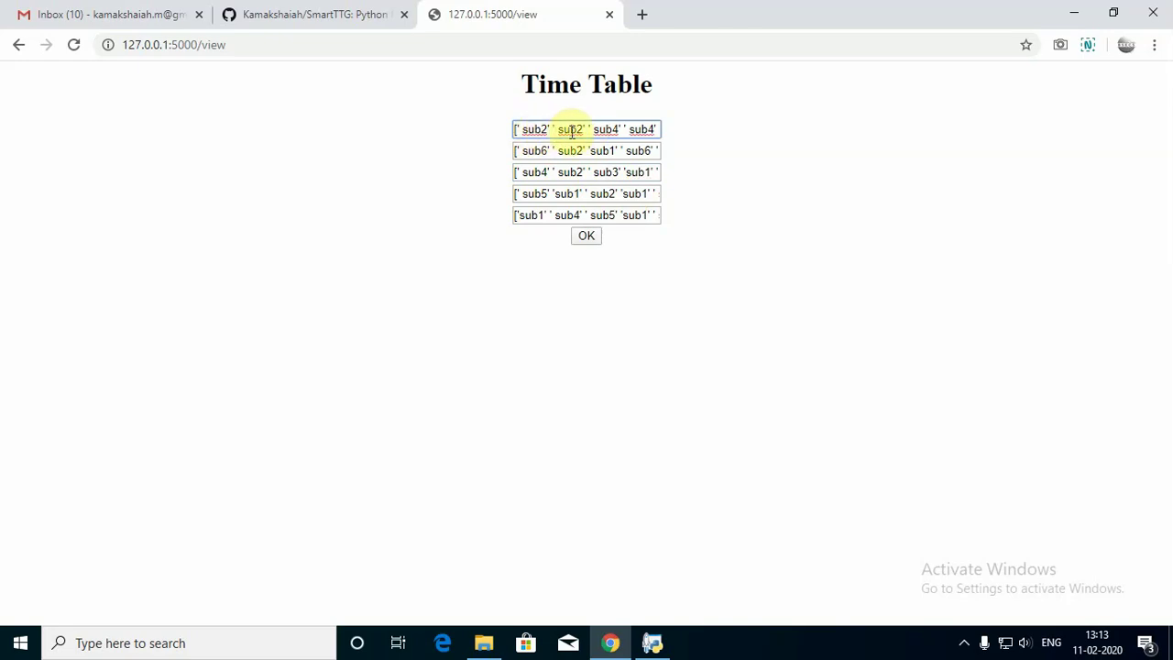
drag(595, 130, 652, 131)
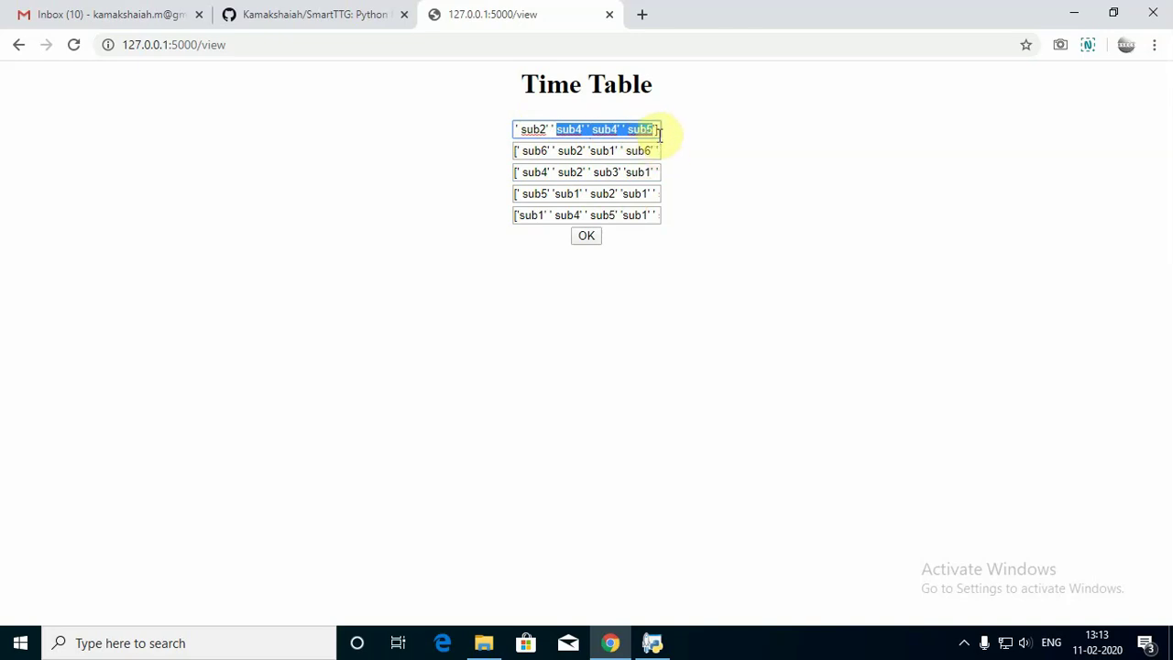
click(656, 130)
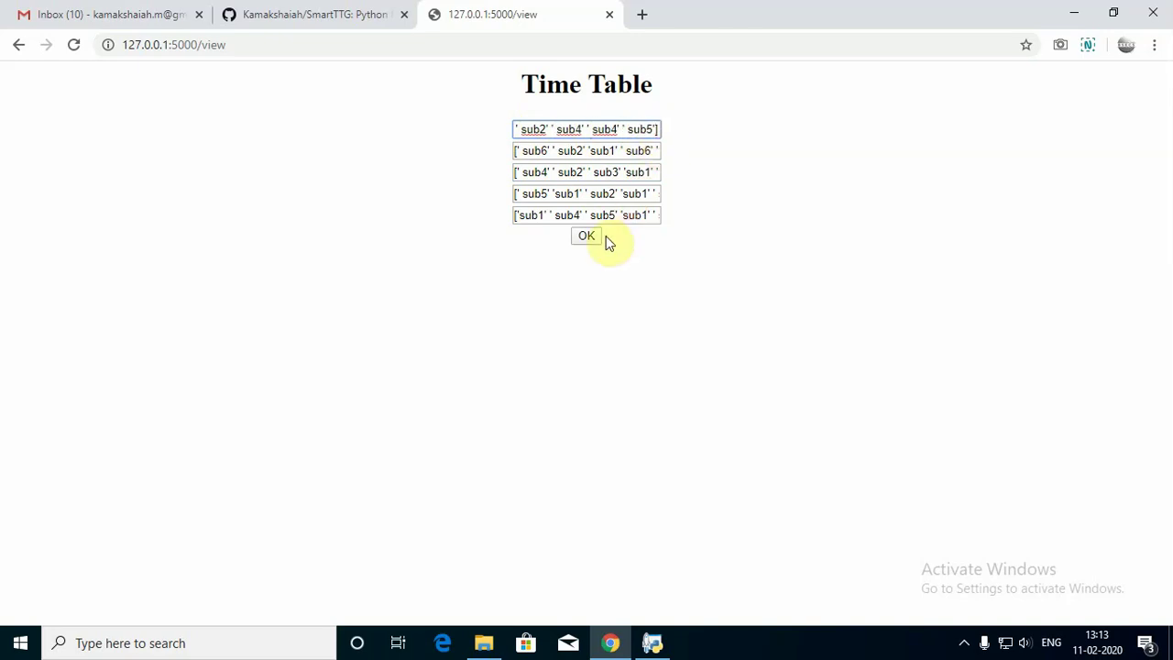
click(642, 151)
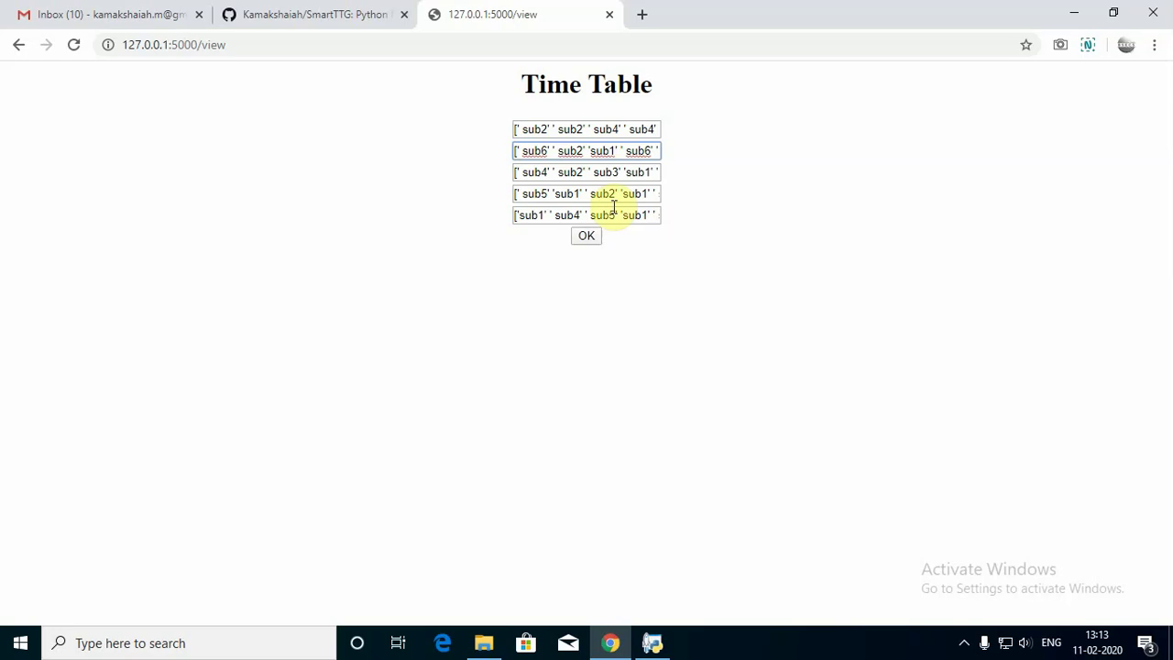
Step: Change the first row's first entry from sub2 to sub1
click(543, 129)
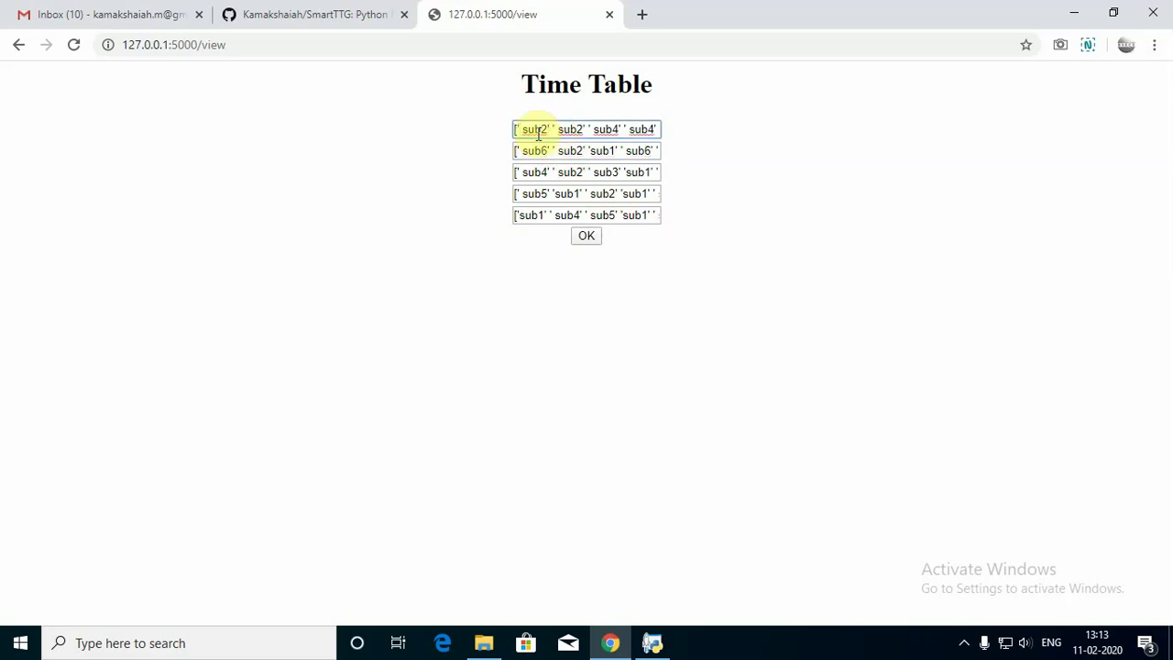
text(')
key(Right)
key(Right)
key(Right)
key(Right)
key(Right)
key(Right)
key(Right)
key(Right)
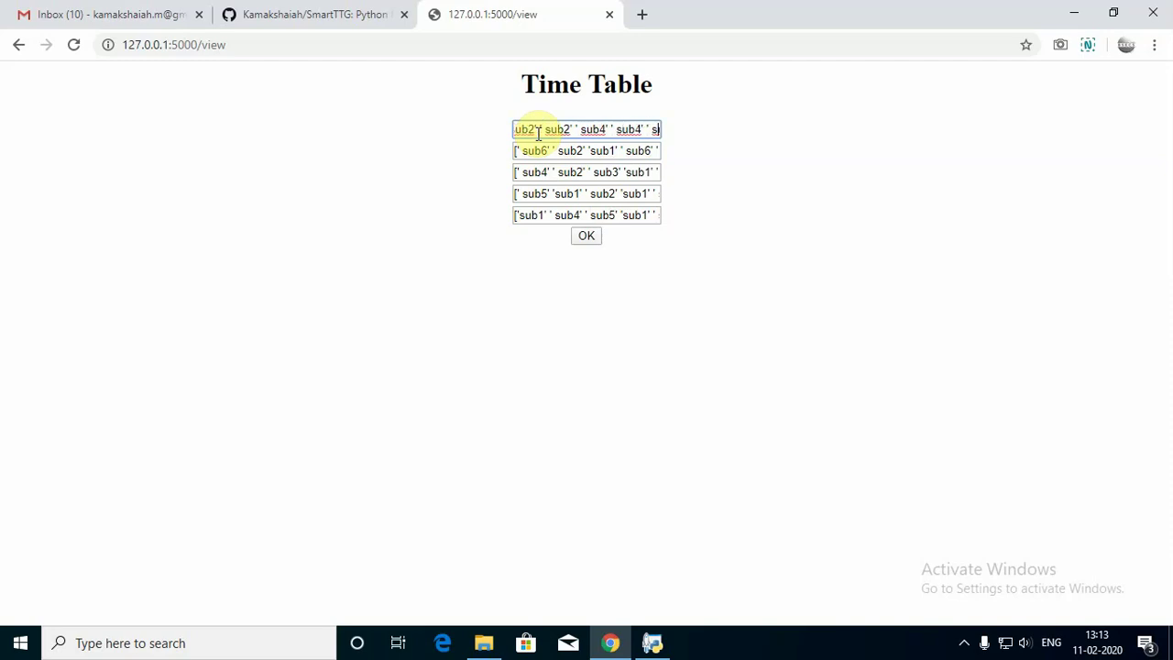
key(Left)
key(Right)
key(Right)
key(Right)
key(Right)
key(Right)
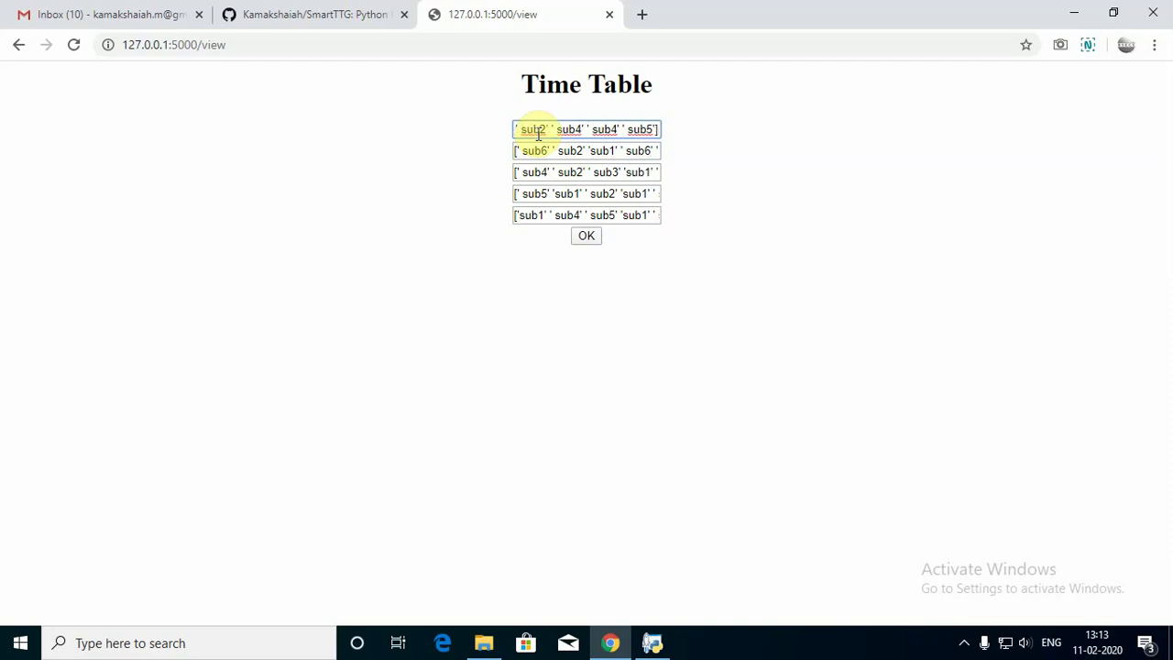
key(Left)
key(Left)
key(Left)
key(Left)
key(Left)
key(Left)
key(Left)
key(Left)
key(Left)
key(Left)
key(Left)
key(Left)
key(Home)
key(Right)
key(BackSpace)
text(1)
Step: Change the third entry from sub4 to sub3, then confirm to show the Final Time Table
key(Right)
key(Right)
key(Right)
key(Right)
key(Right)
key(Right)
key(Right)
key(Right)
key(Right)
key(Right)
key(Right)
key(Right)
key(Right)
key(Right)
key(Right)
key(Right)
key(Right)
key(Right)
key(Right)
key(Right)
key(Right)
key(Left)
key(Left)
key(Left)
key(Left)
key(Left)
key(Left)
key(Left)
key(Left)
key(Left)
key(Left)
key(Left)
key(Left)
key(Left)
key(Left)
key(Left)
key(Left)
key(Left)
key(Left)
key(BackSpace)
text(3)
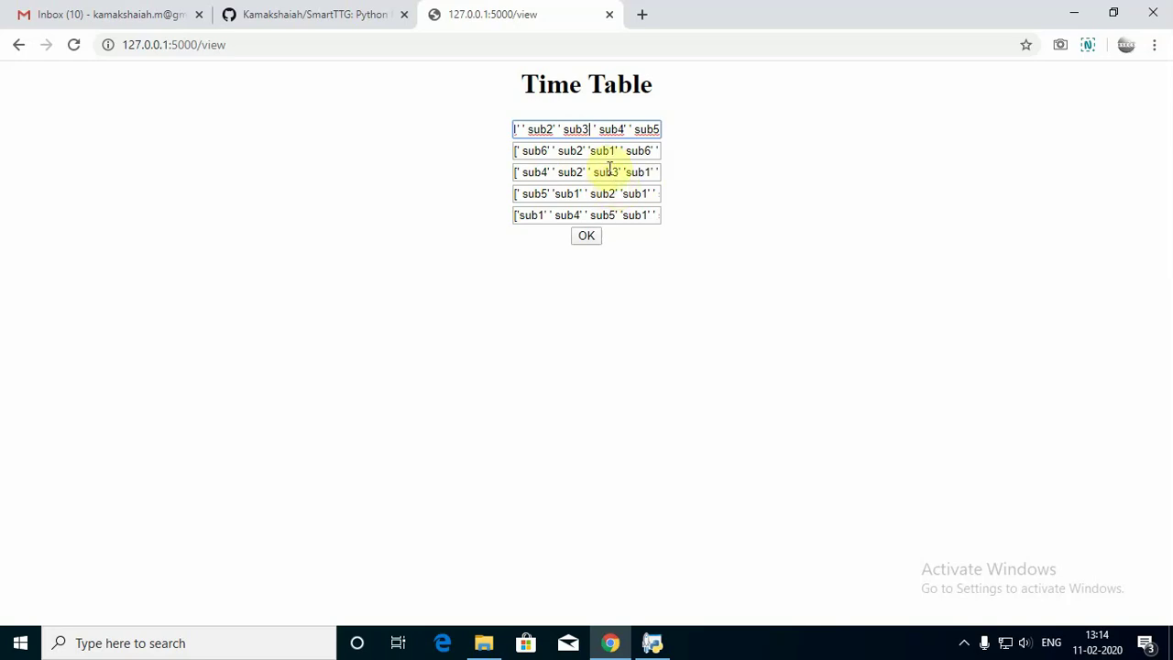
click(587, 237)
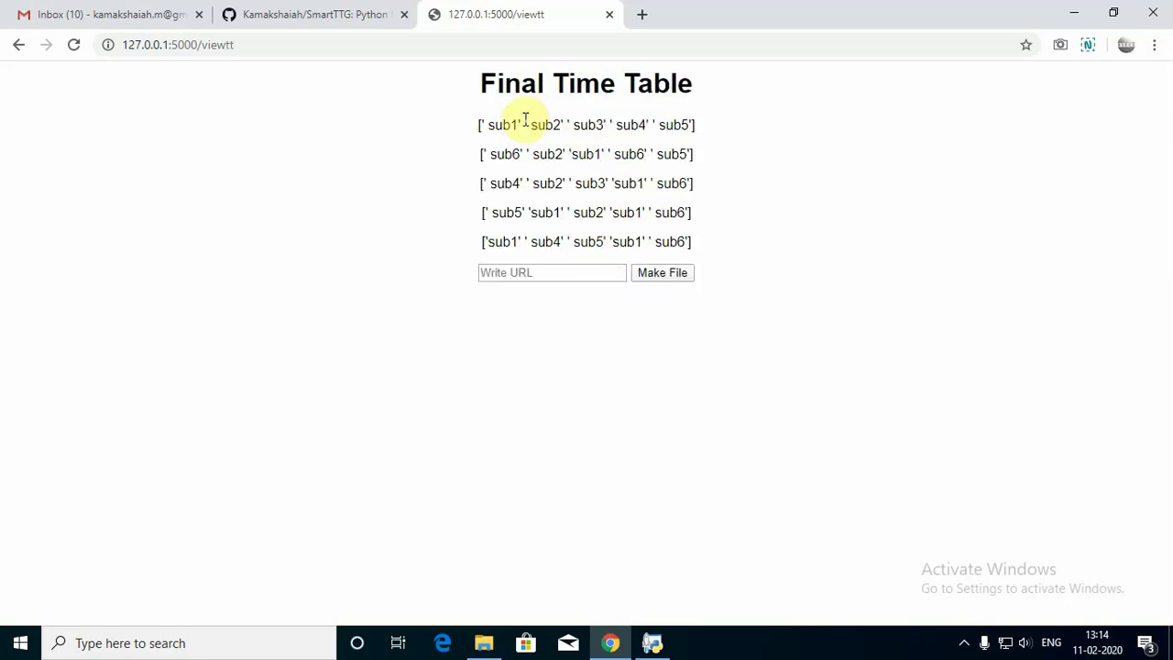
drag(487, 125, 707, 256)
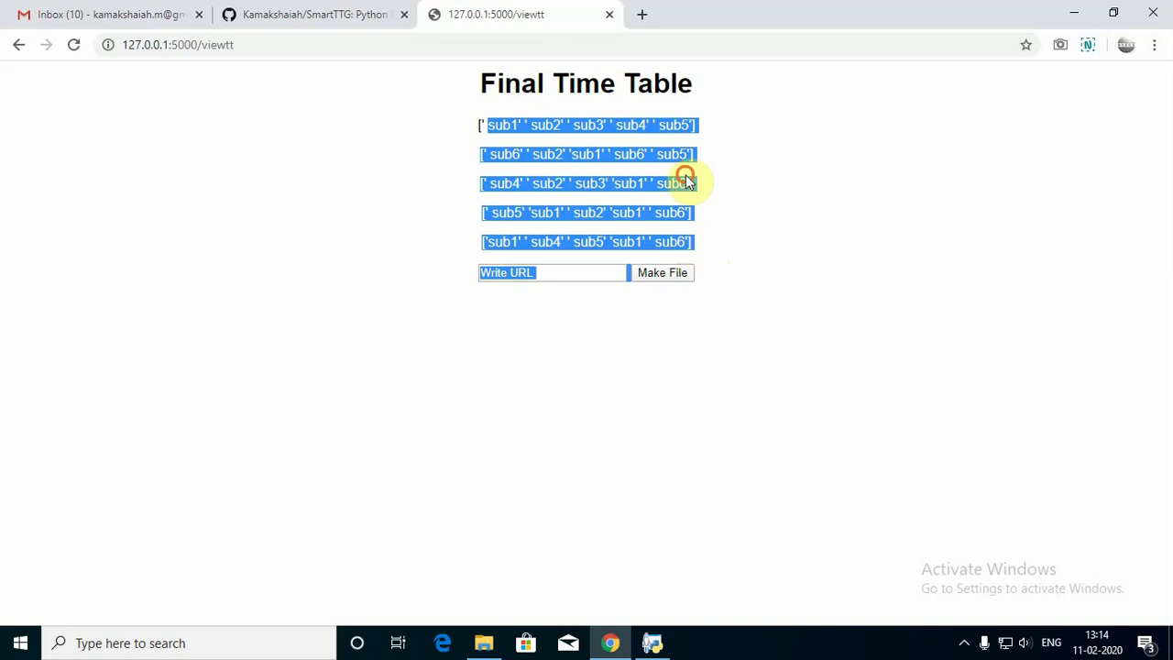